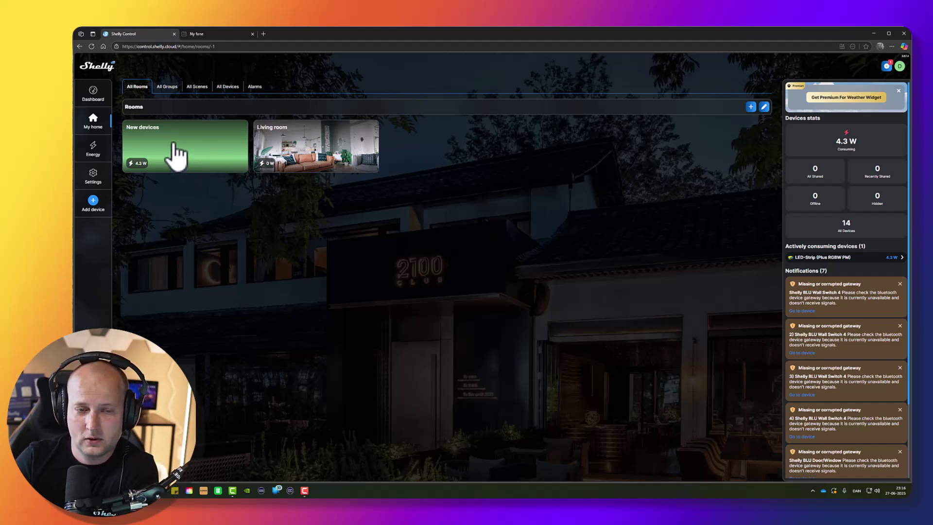
# Open the New devices room to show Light 1 (Dimmer) and Light 2 tiles
pyautogui.click(177, 155)
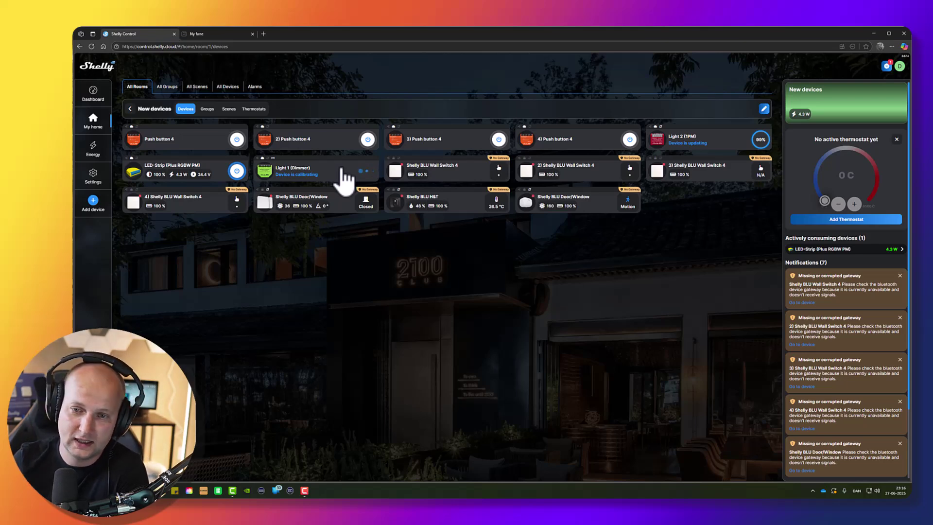
# Show the Main controls panel for Light 1 (Dimmer)
pyautogui.click(289, 178)
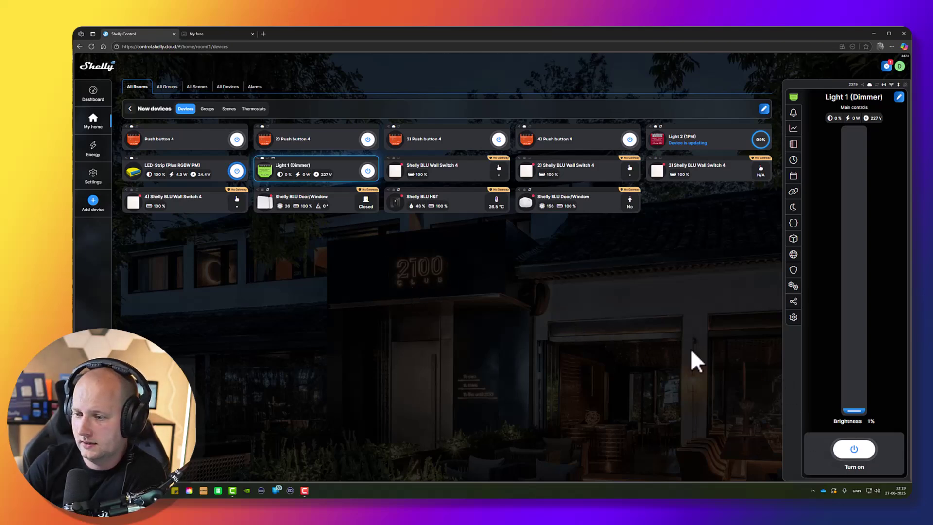
pyautogui.click(368, 171)
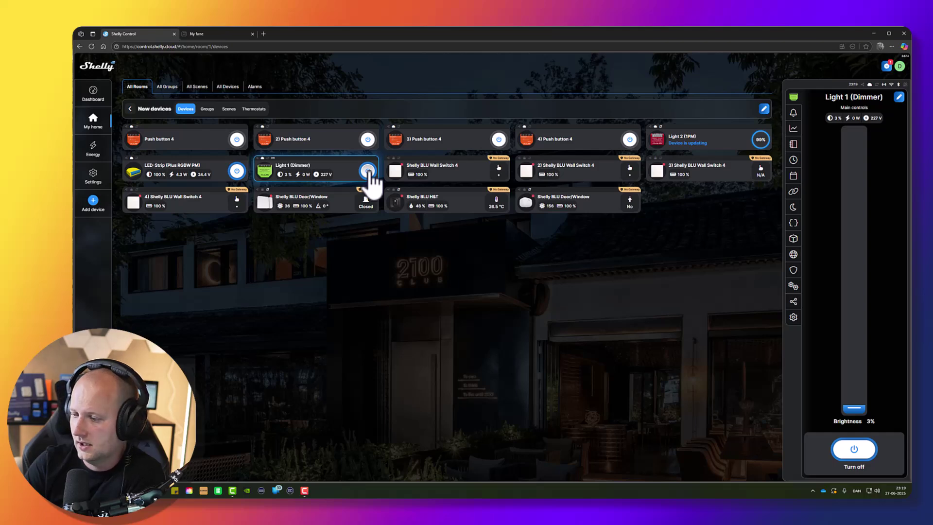
pyautogui.click(367, 171)
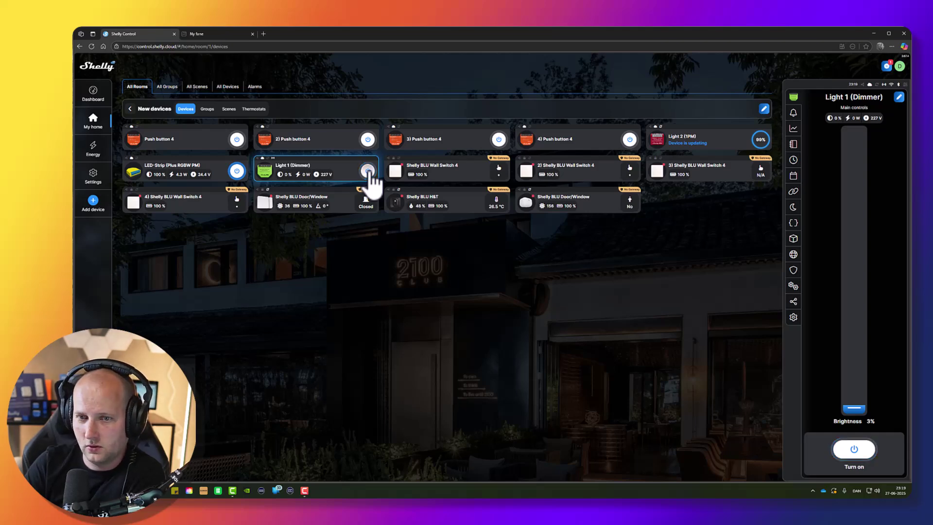
pyautogui.click(368, 171)
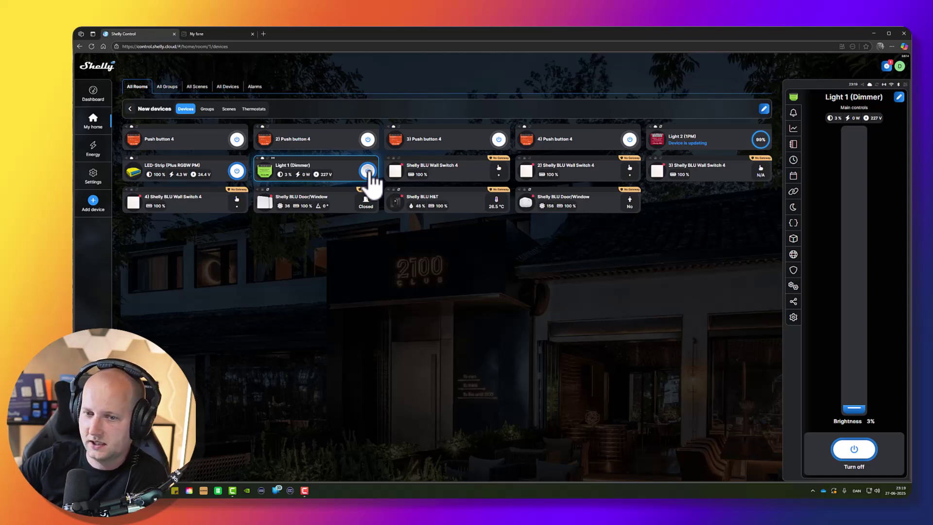
pyautogui.click(368, 171)
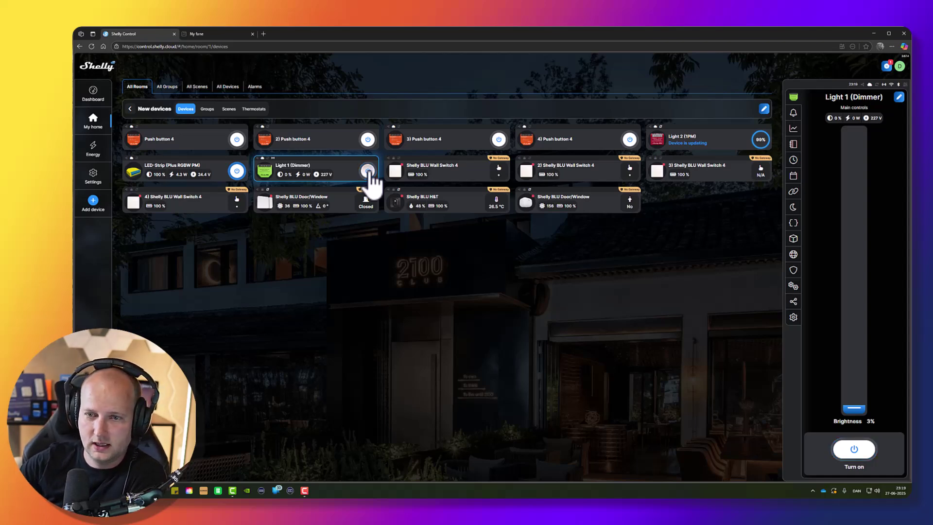
pyautogui.click(367, 171)
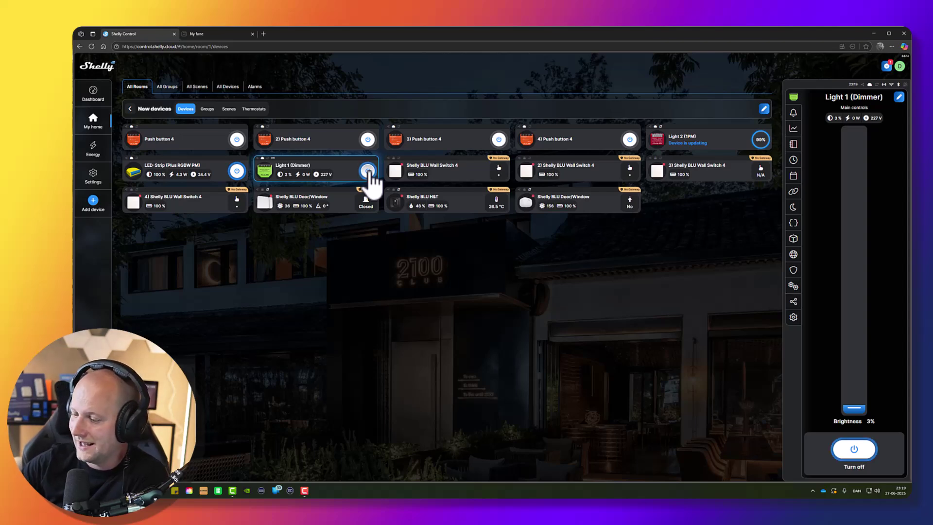
pyautogui.click(368, 171)
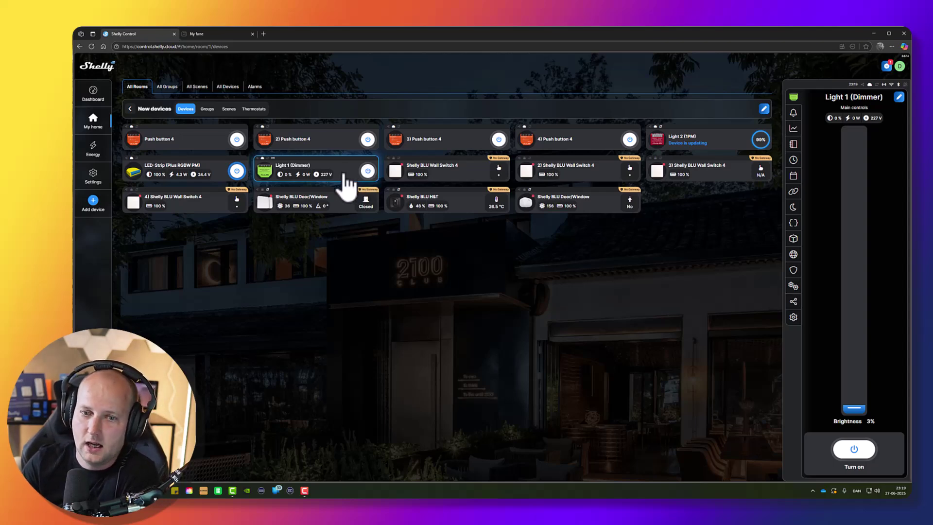
# Save Light 1's device note 'Installed behind wall switch in living room.' in Application settings
pyautogui.click(792, 286)
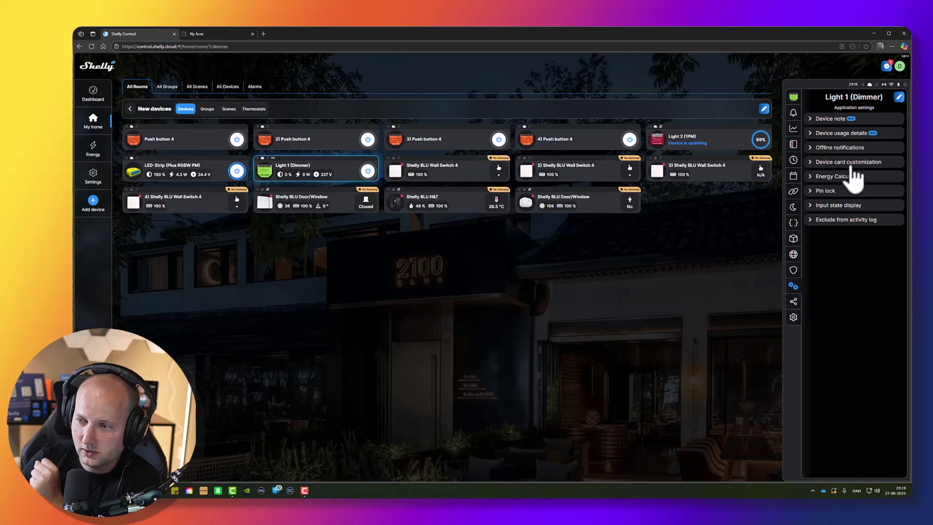
pyautogui.click(832, 119)
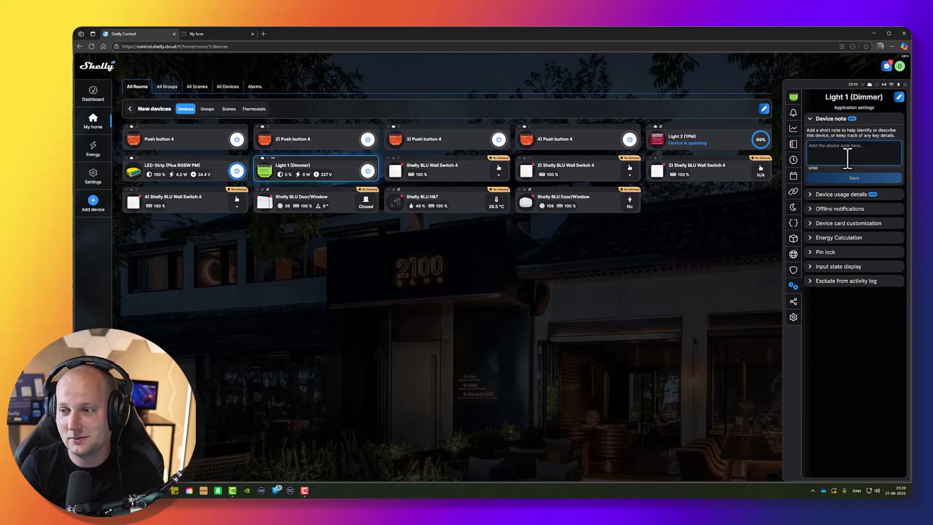
pyautogui.write('I')
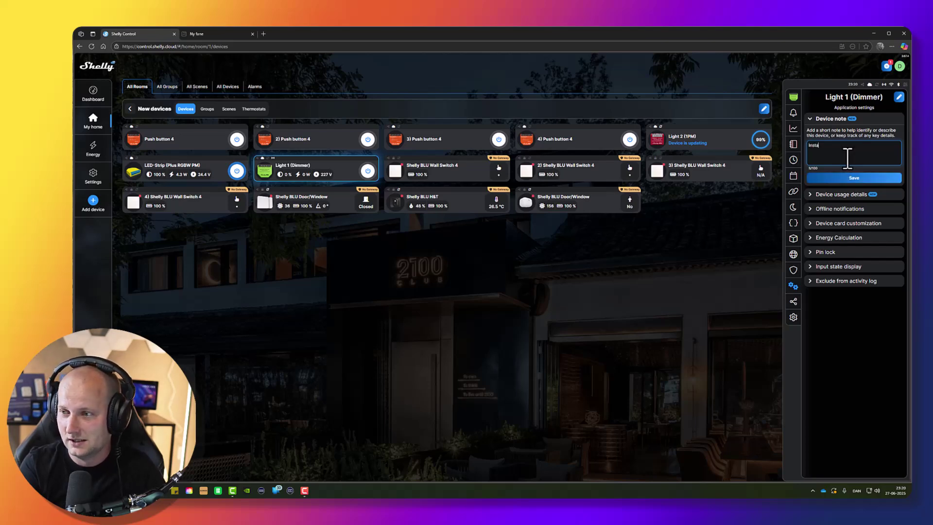
pyautogui.write('nsta')
pyautogui.press('BackSpace')
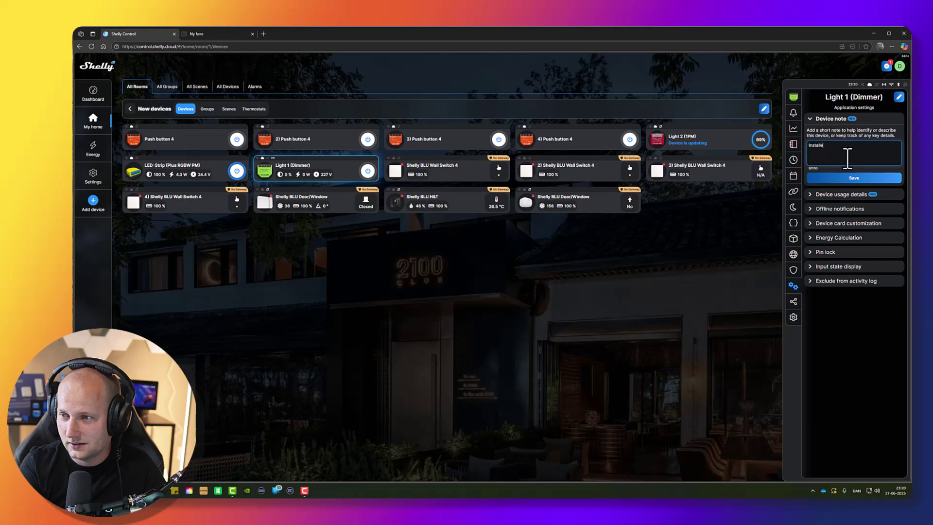
pyautogui.write('d behind w')
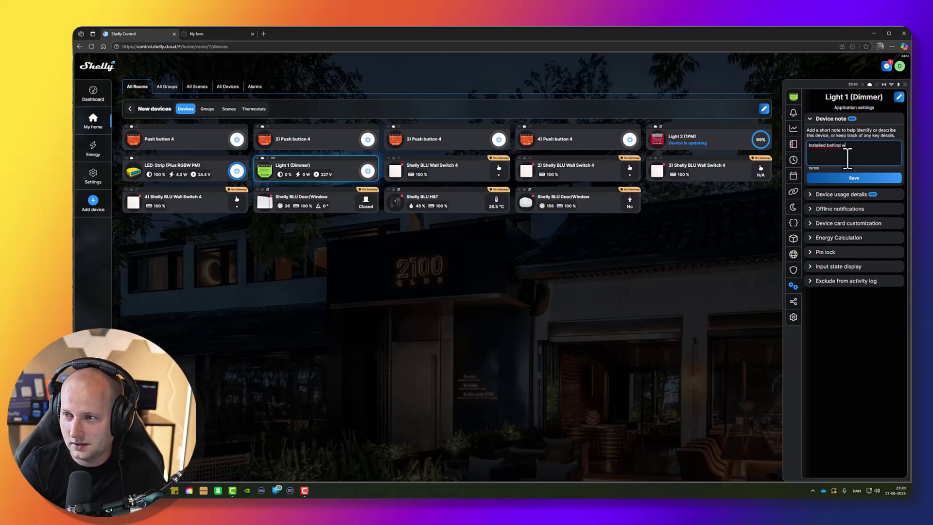
pyautogui.write('all switc')
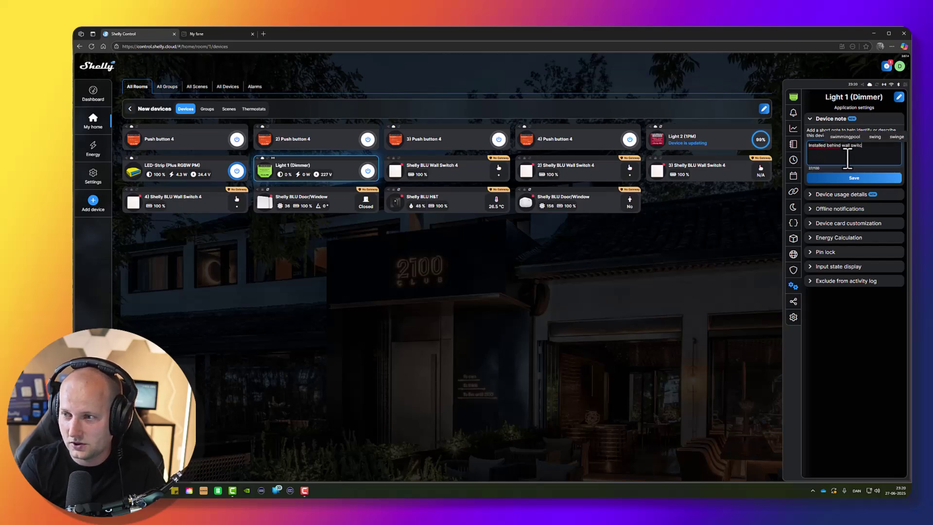
pyautogui.write('h in l')
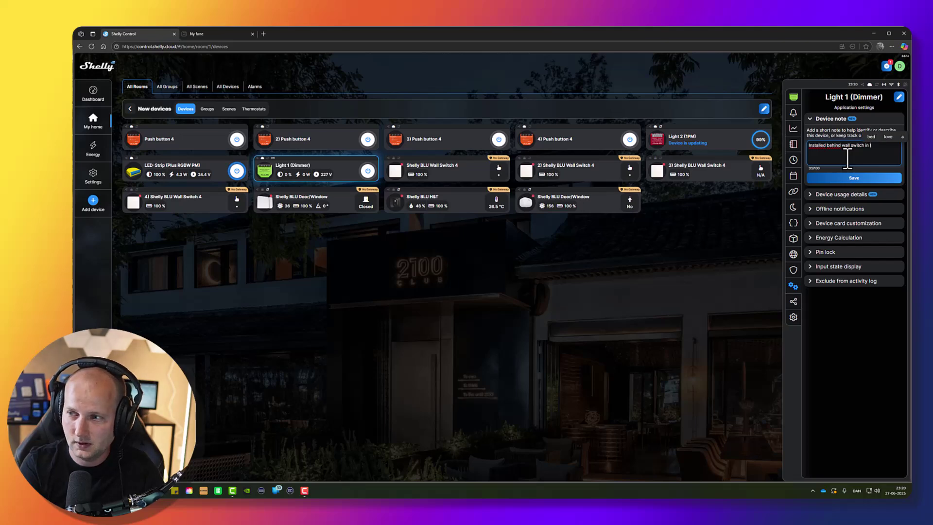
pyautogui.write('iving room.')
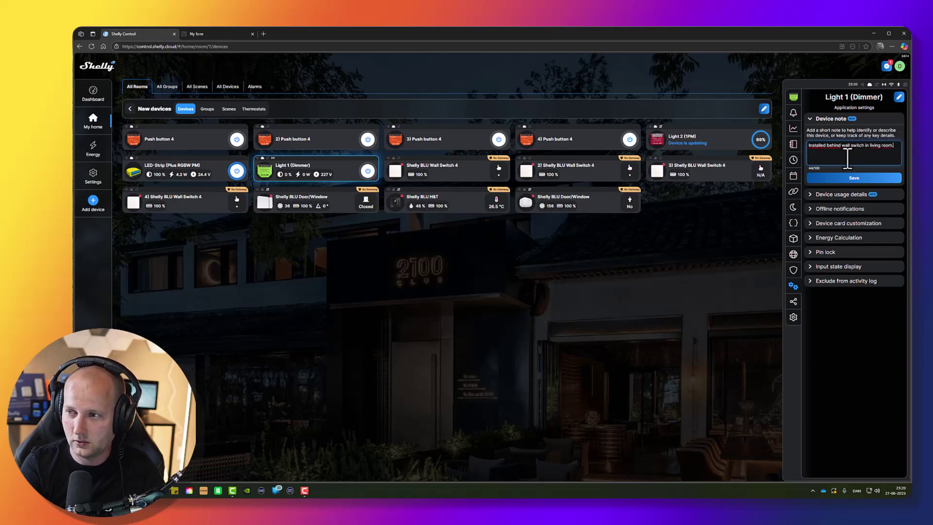
pyautogui.click(854, 178)
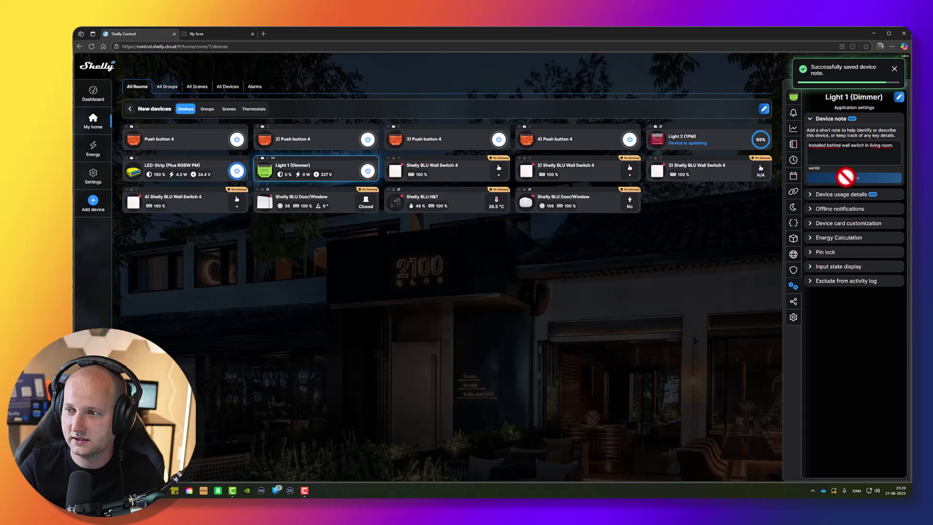
# Dismiss the note-saved toast and show Light 1's device Settings list
pyautogui.click(893, 69)
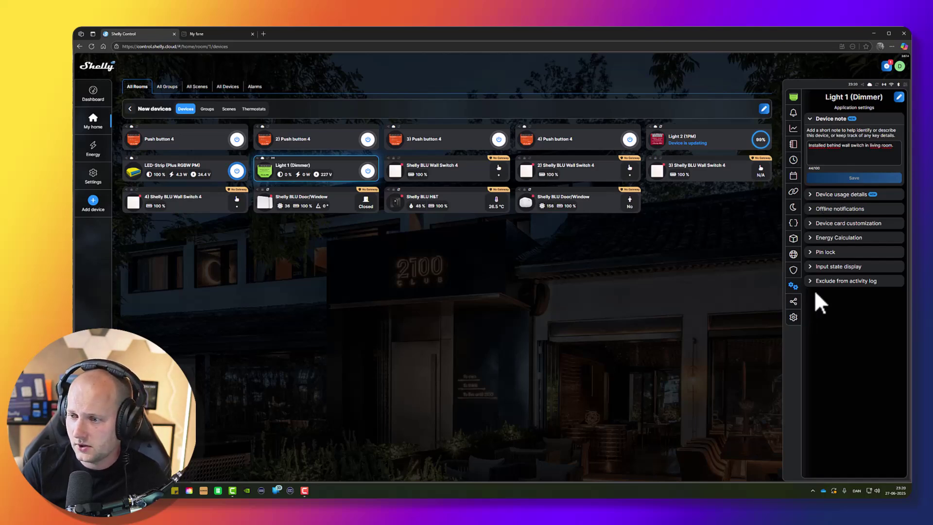
pyautogui.click(793, 319)
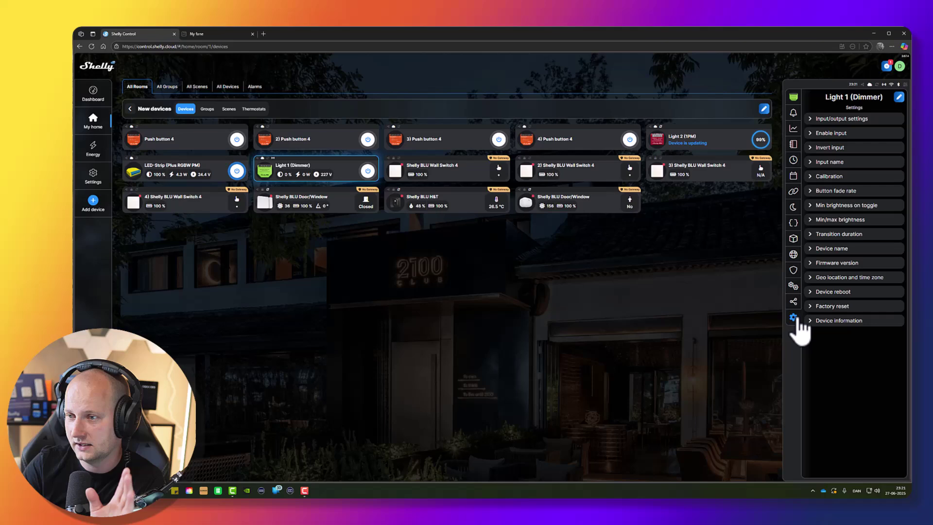
# Set the input to Button mode and the output type to Dual button dim
pyautogui.click(843, 122)
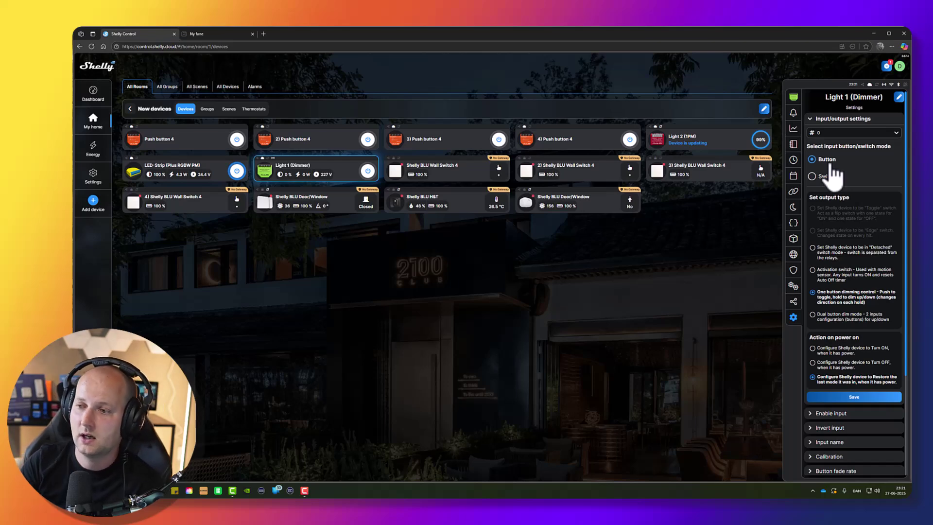
pyautogui.click(825, 176)
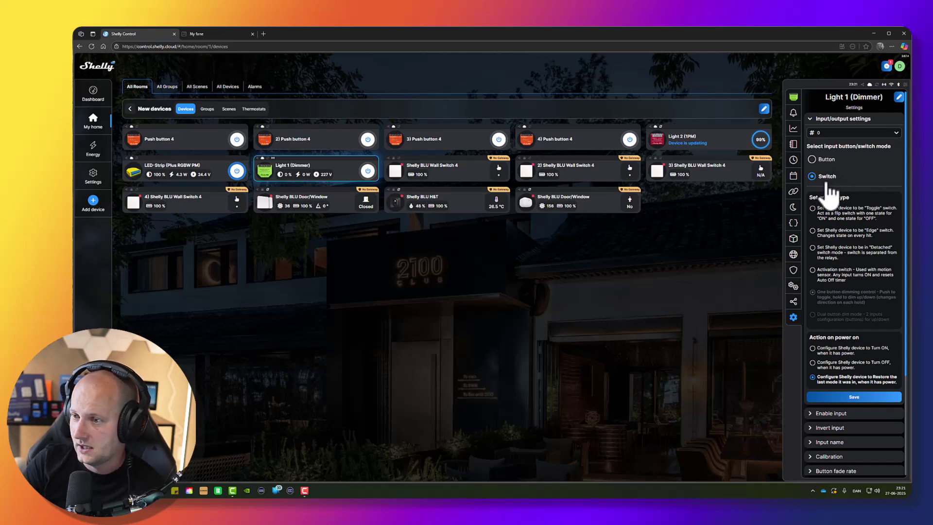
pyautogui.click(825, 161)
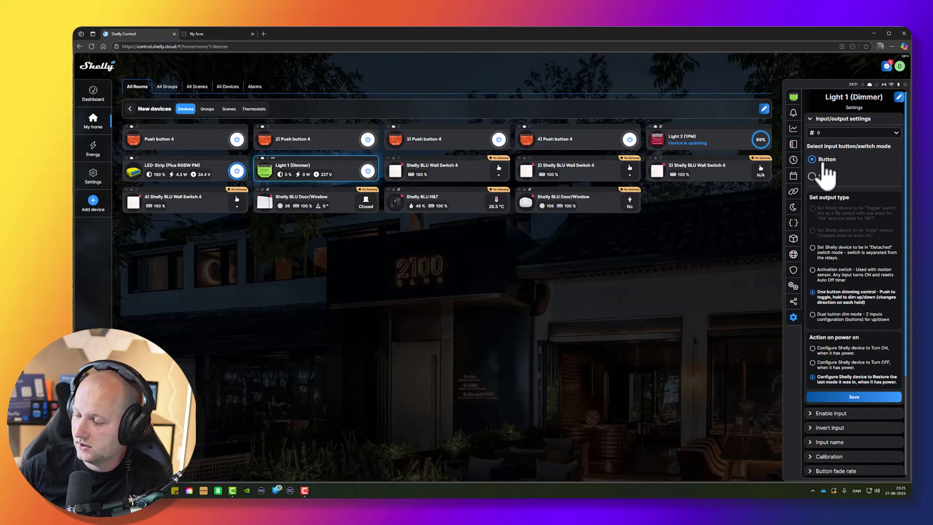
pyautogui.click(851, 317)
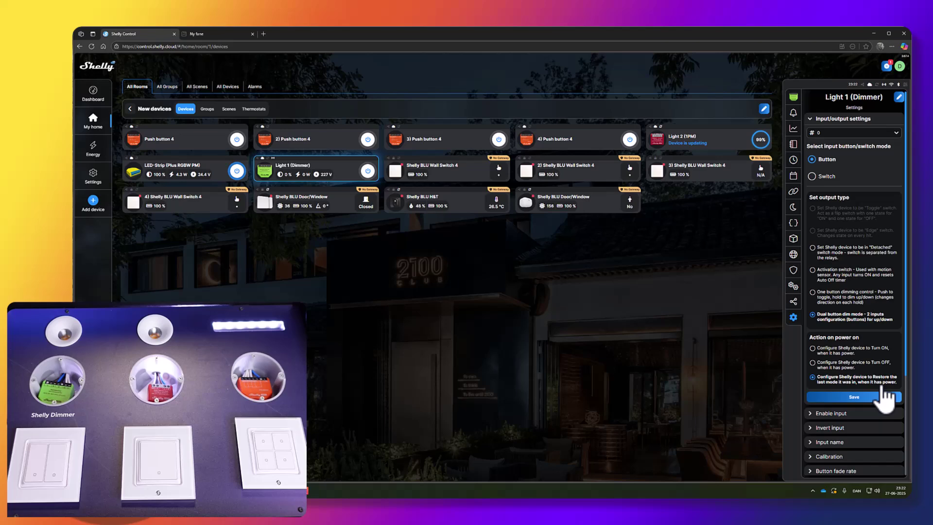
# Set Action on power on to Turn OFF, save, and dismiss both confirmations
pyautogui.click(846, 365)
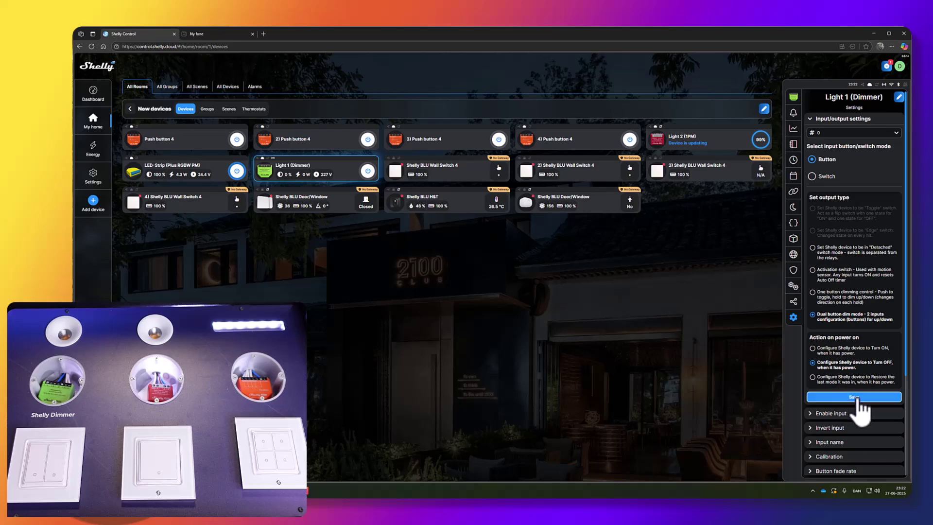
pyautogui.click(855, 397)
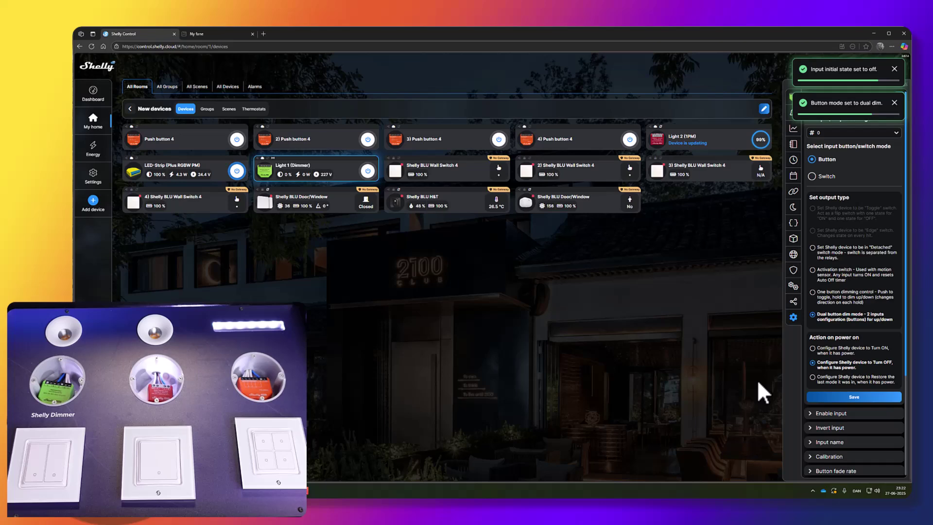
pyautogui.click(893, 103)
pyautogui.click(894, 69)
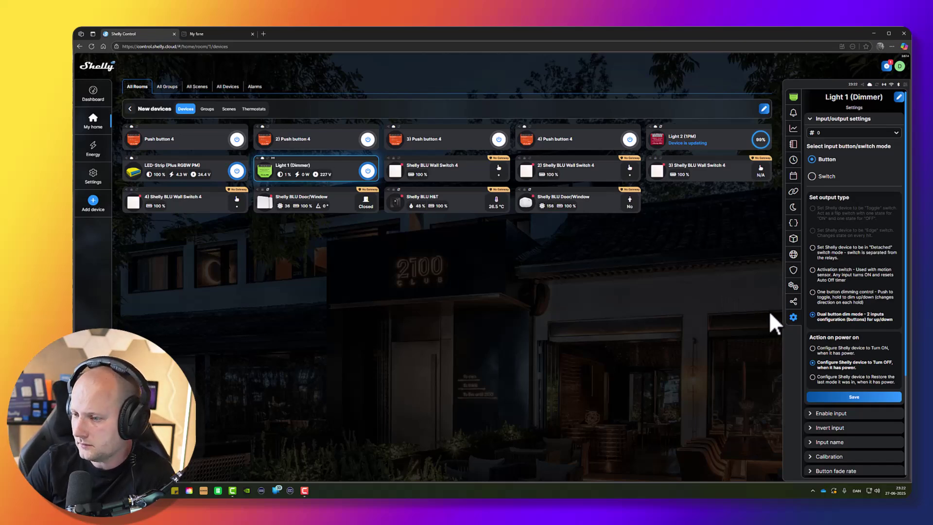
# Collapse input/output settings, view Min/max brightness, then return to Light 1's main controls
pyautogui.click(825, 120)
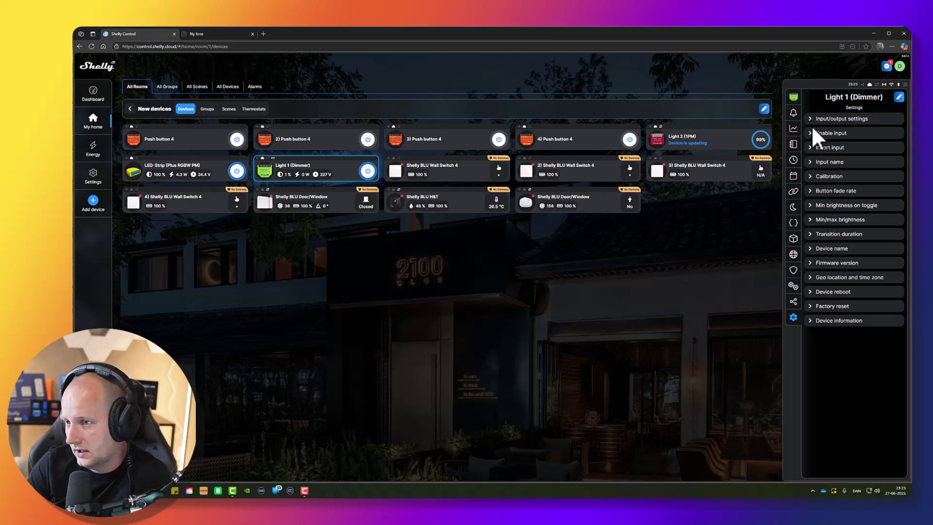
pyautogui.click(832, 221)
pyautogui.click(825, 281)
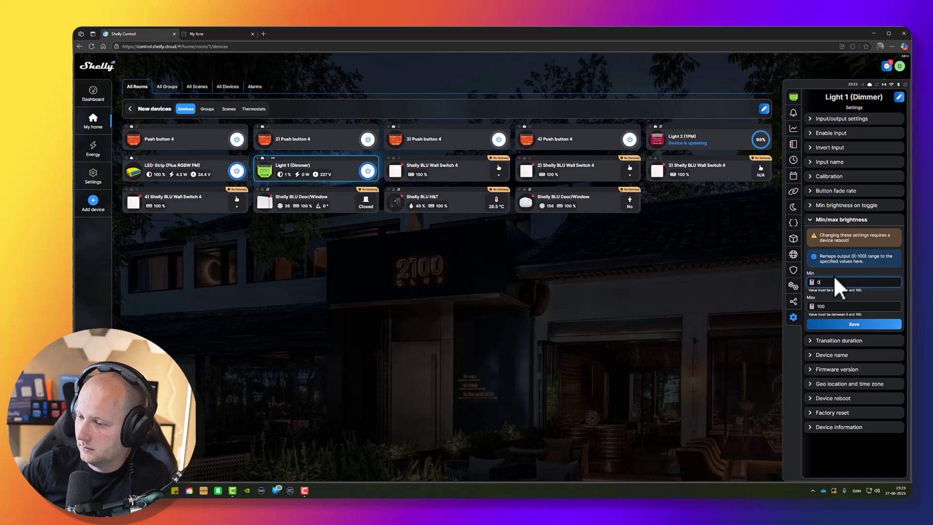
pyautogui.click(793, 97)
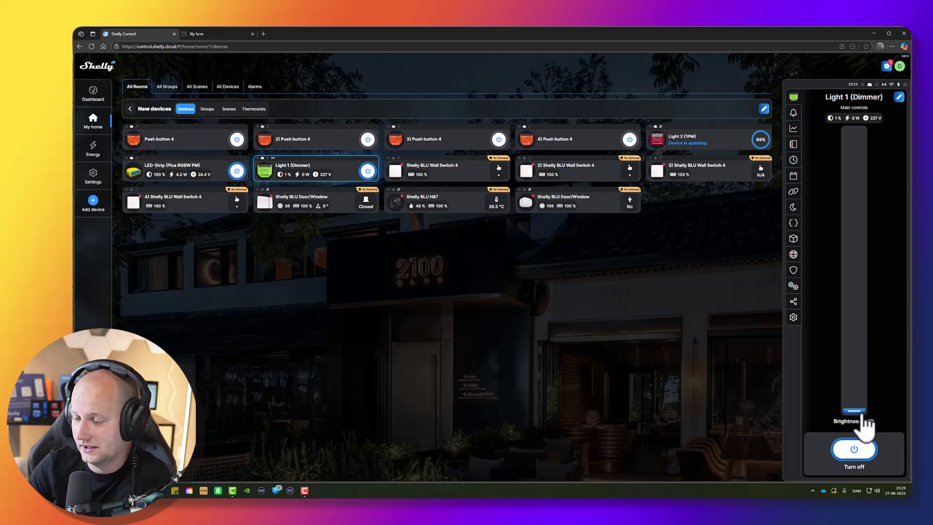
# Adjust Light 1's brightness slider until it settles at 5%
pyautogui.moveTo(863, 417); pyautogui.dragTo(866, 399)
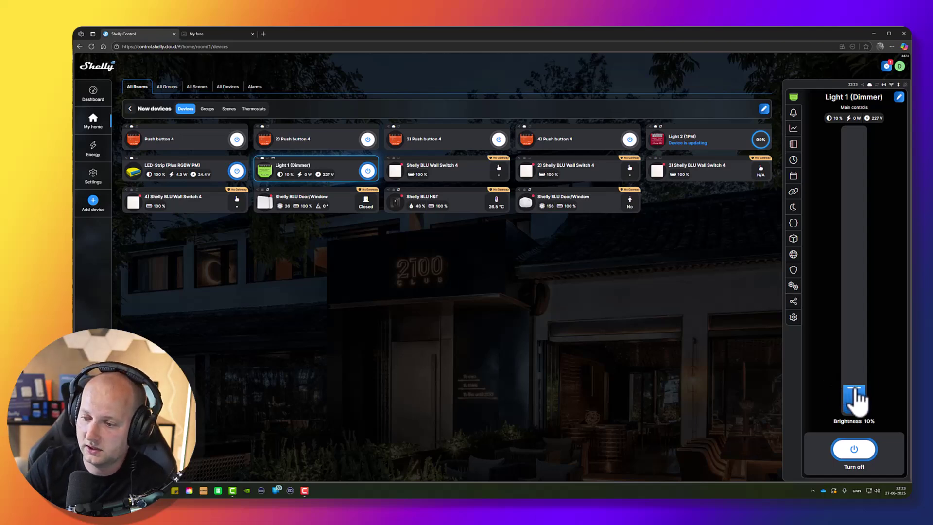
pyautogui.moveTo(855, 397); pyautogui.dragTo(865, 413)
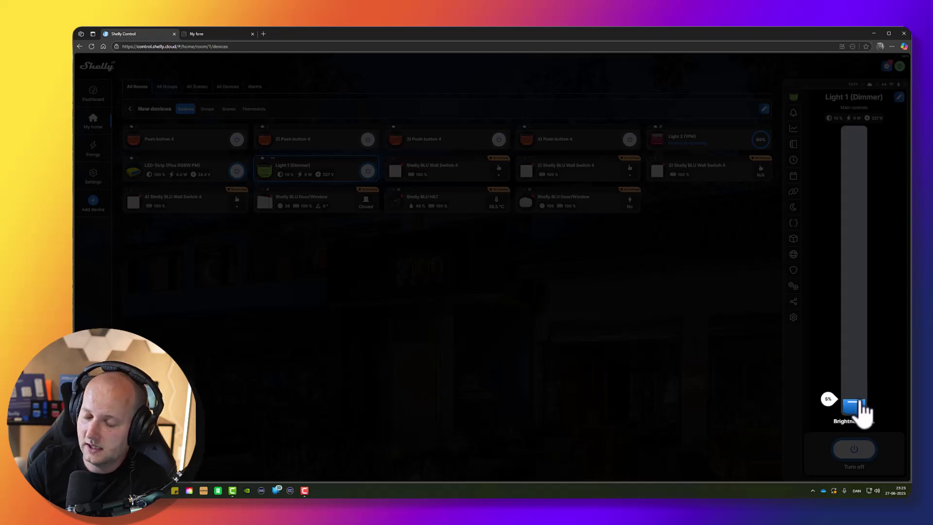
pyautogui.moveTo(864, 413); pyautogui.dragTo(866, 416)
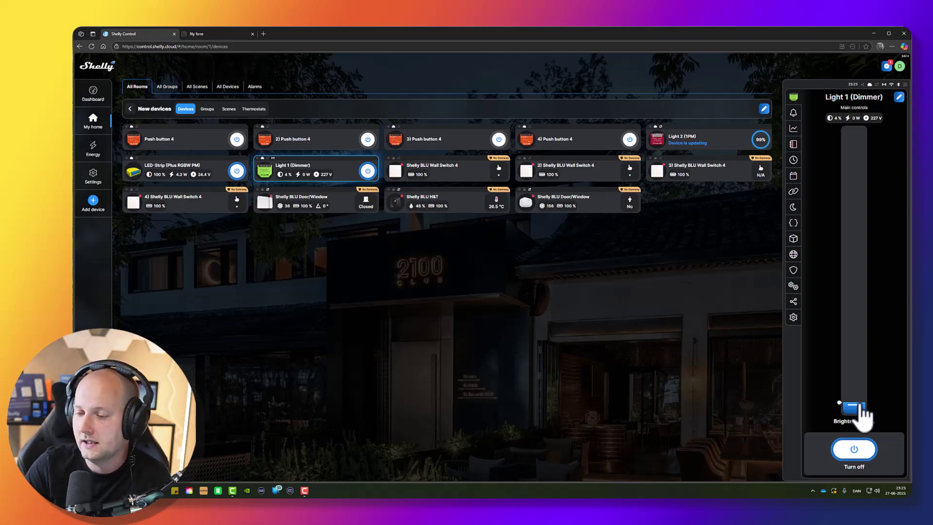
pyautogui.moveTo(864, 415); pyautogui.dragTo(863, 413)
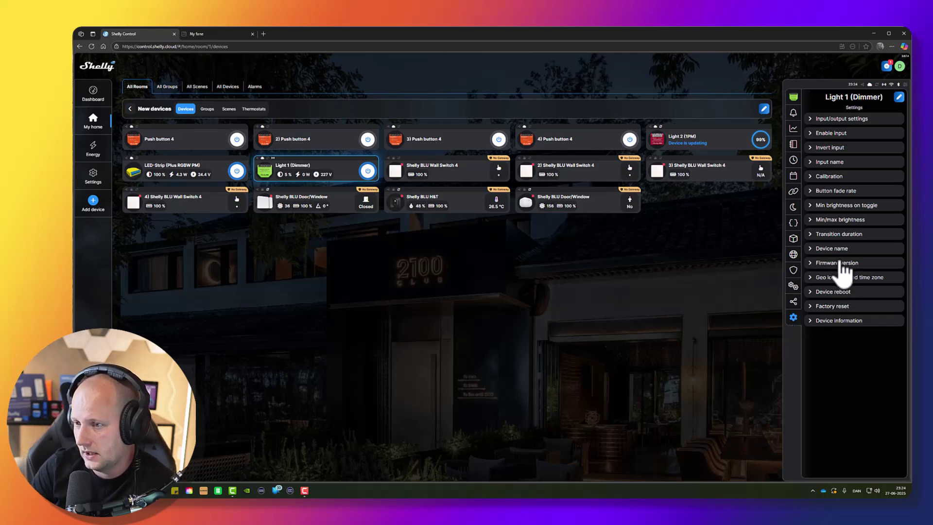
# Save a minimum brightness of 5 and reboot the dimmer to apply it
pyautogui.click(834, 220)
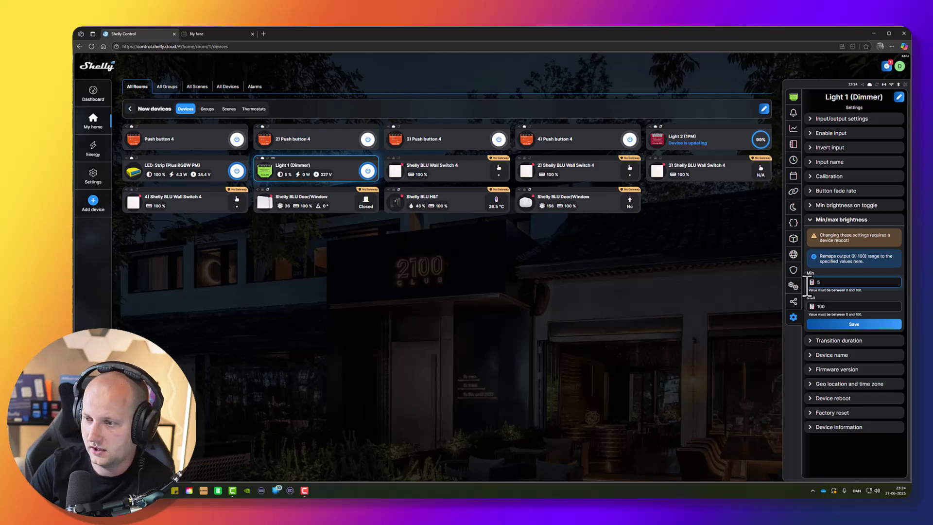
pyautogui.click(866, 323)
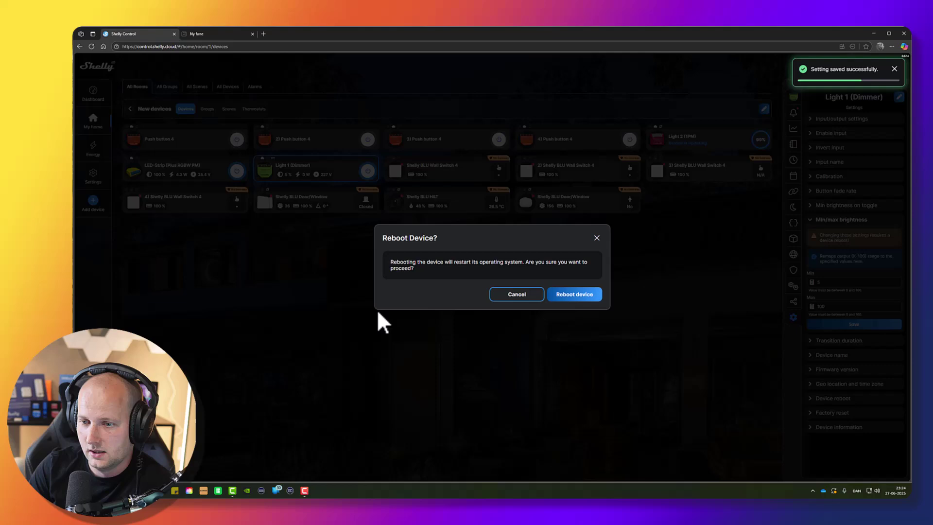
pyautogui.click(576, 298)
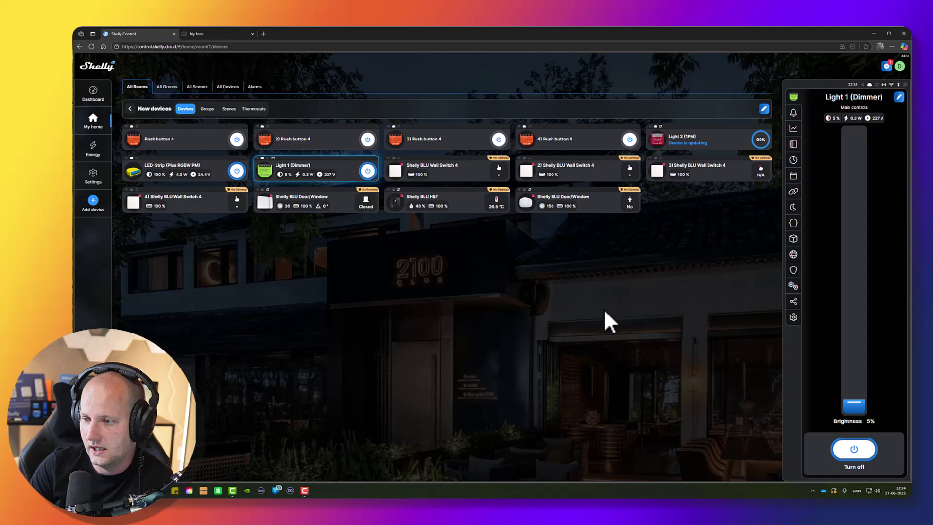
# Dim Light 1 to 1% and reopen its Min/max brightness settings
pyautogui.moveTo(856, 412); pyautogui.dragTo(859, 424)
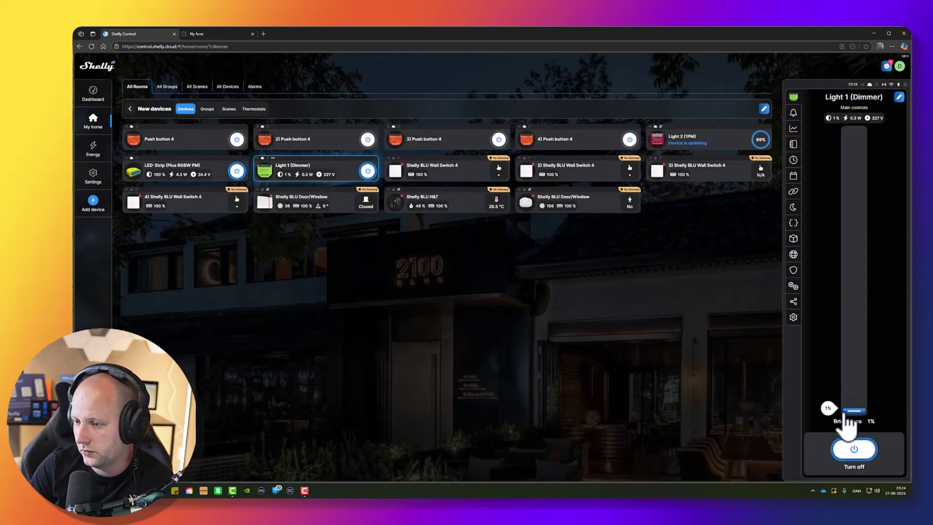
pyautogui.click(792, 317)
pyautogui.click(840, 220)
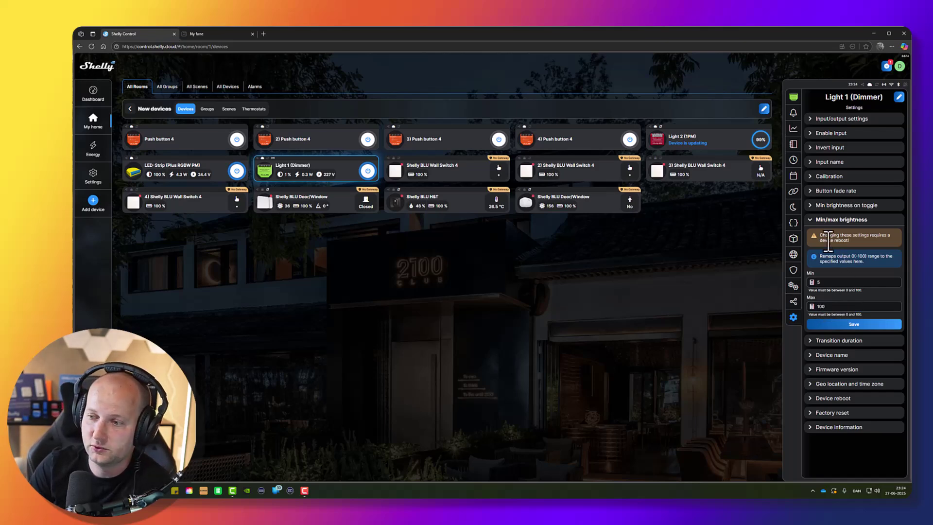
# Re-enter 3 as the Min brightness on toggle value and collapse the brightness sections
pyautogui.click(830, 222)
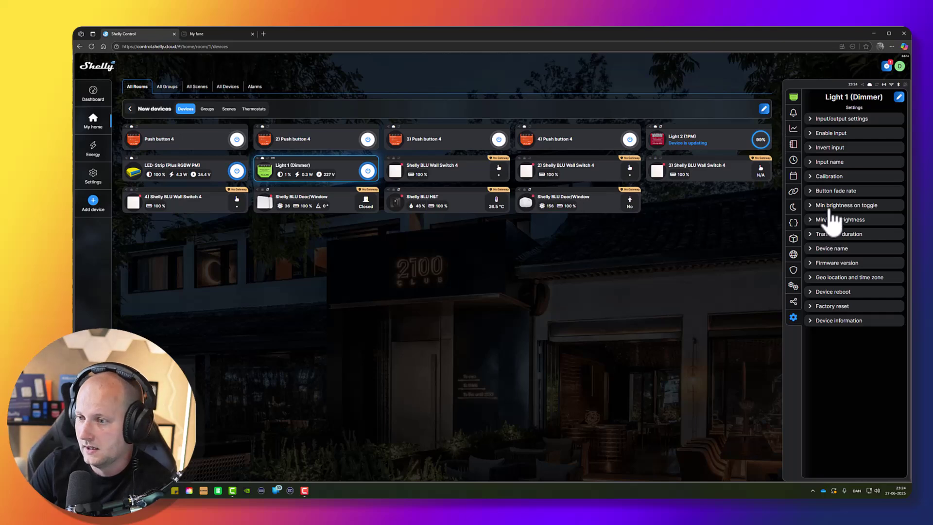
pyautogui.click(831, 206)
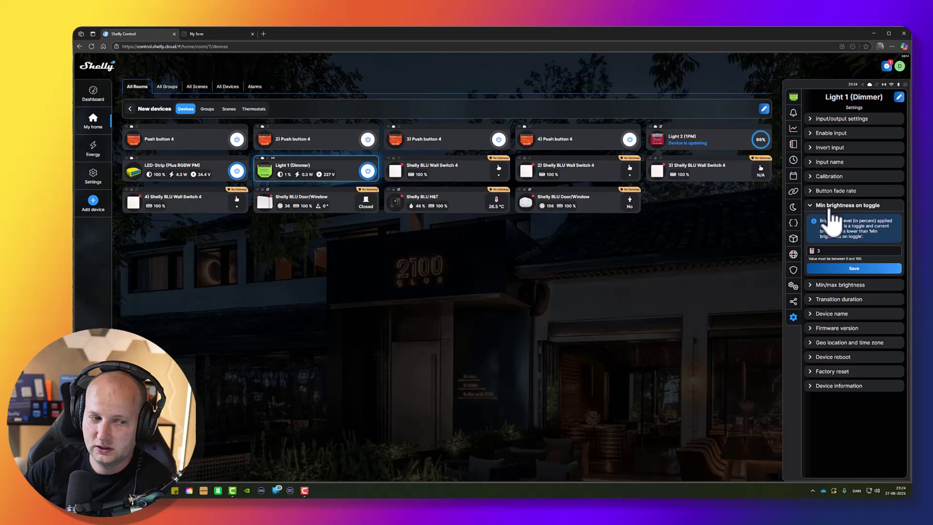
pyautogui.click(825, 251)
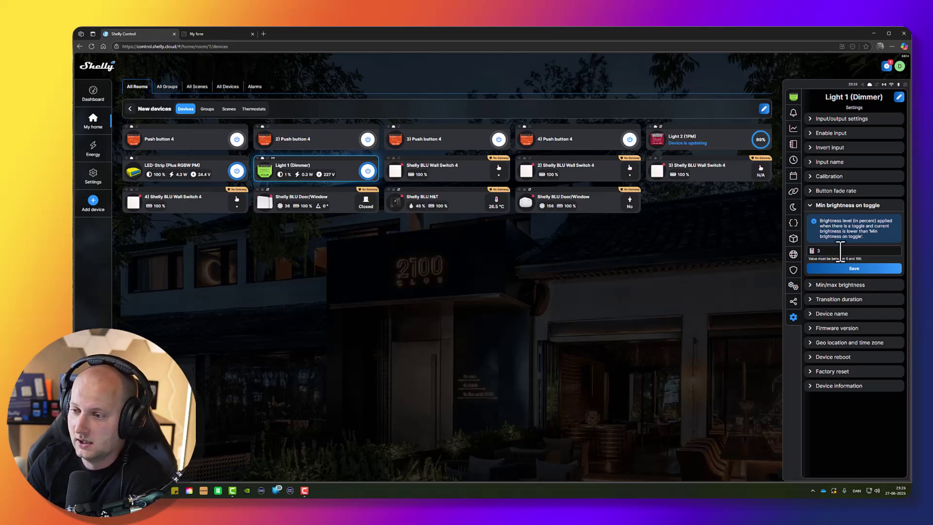
pyautogui.press('BackSpace')
pyautogui.write('3')
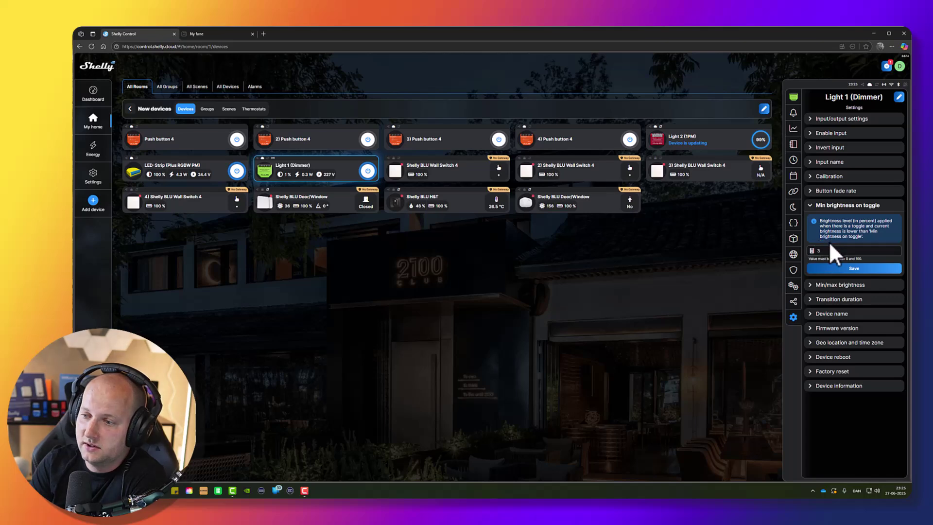
pyautogui.click(831, 206)
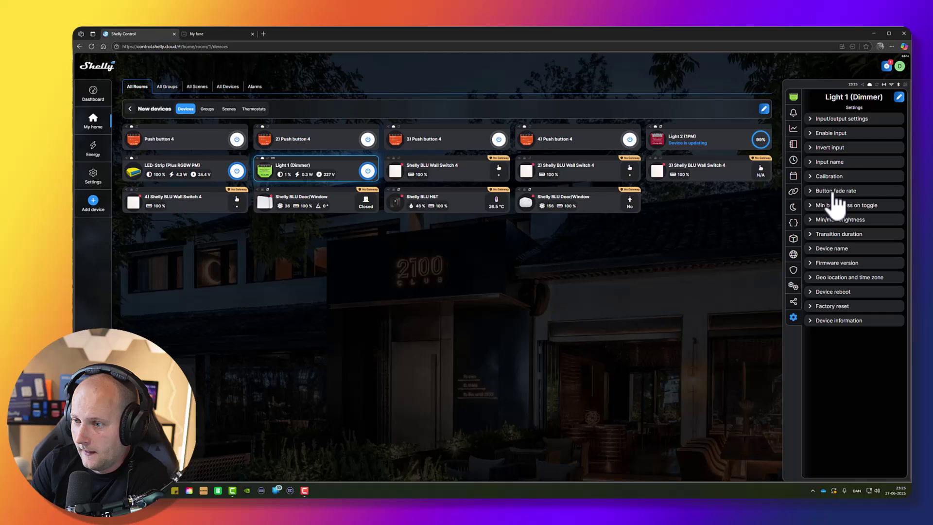
# Choose 4x as Light 1's button fade rate and collapse the section
pyautogui.click(835, 191)
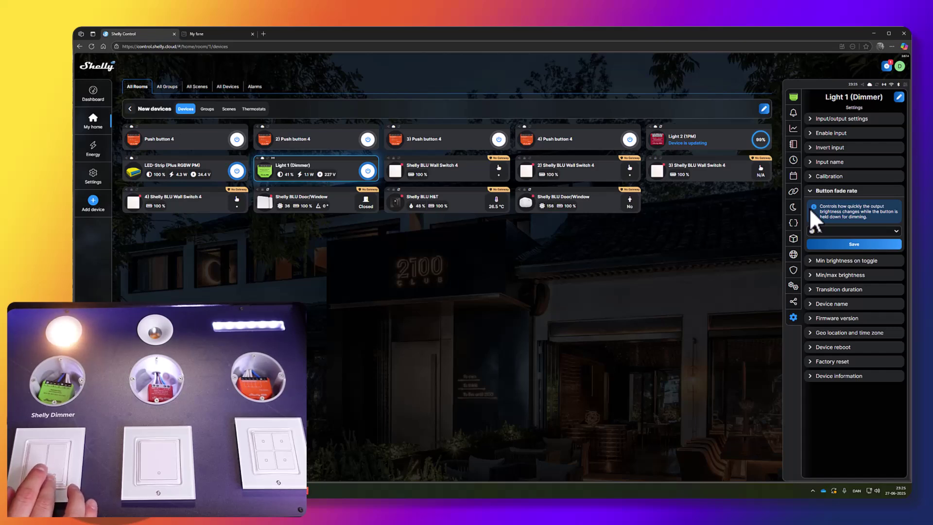
pyautogui.click(825, 230)
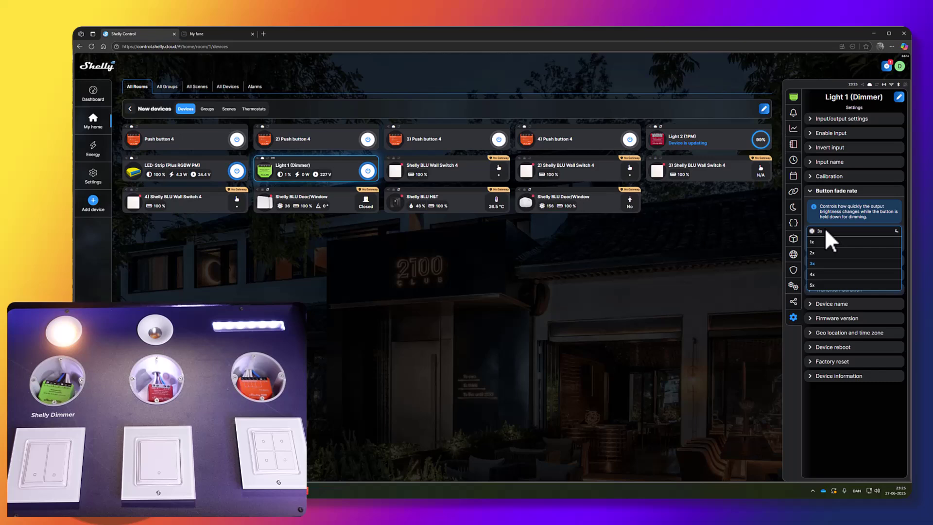
pyautogui.click(825, 275)
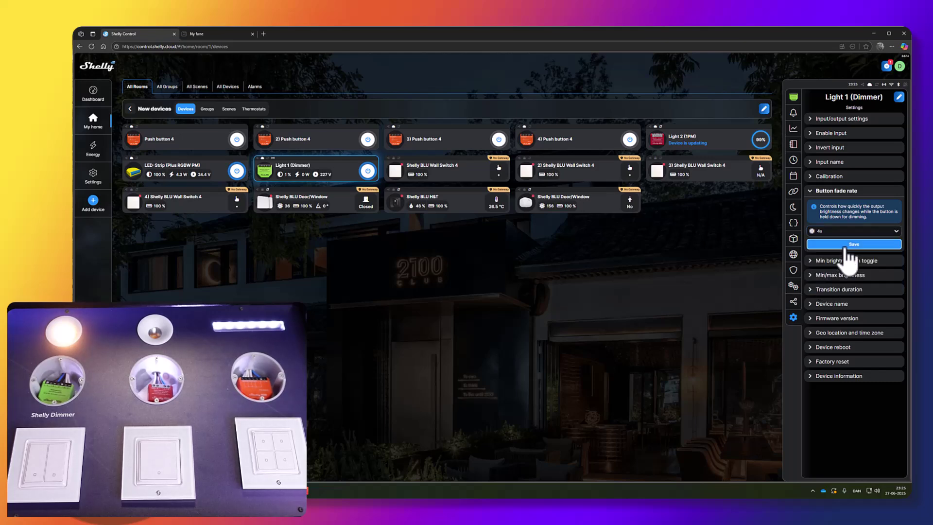
pyautogui.click(835, 229)
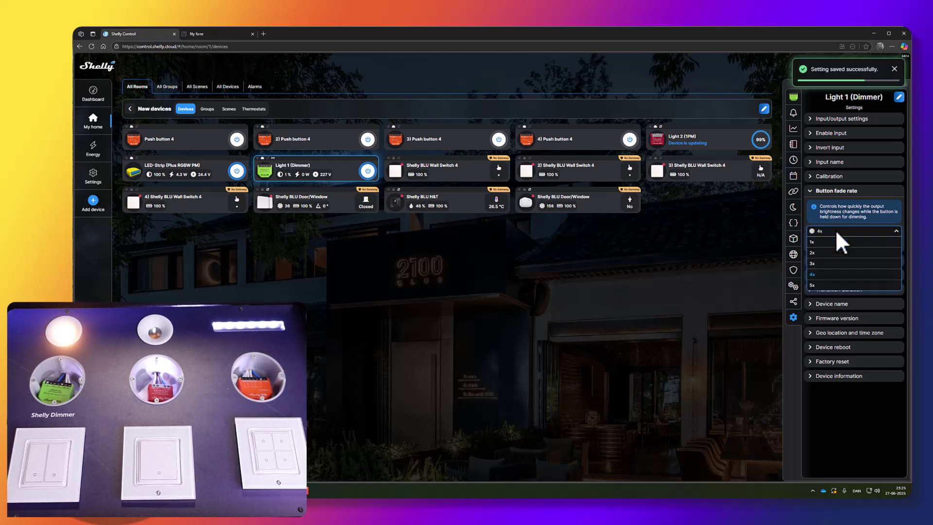
pyautogui.click(835, 229)
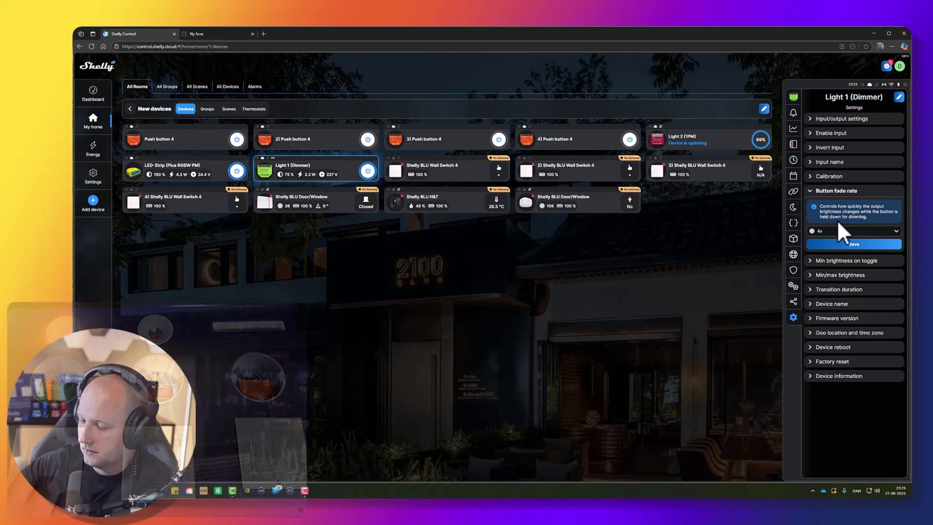
pyautogui.click(838, 192)
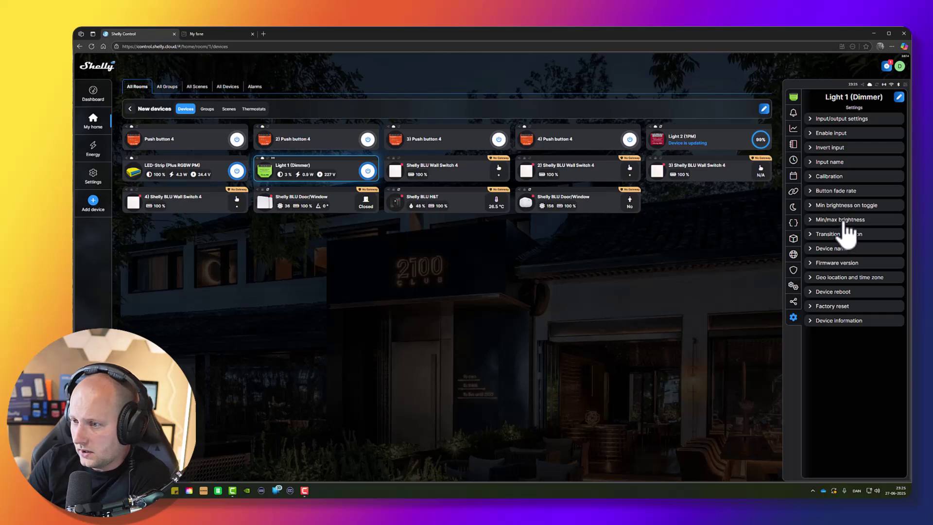
# Change Light 1's transition duration from 3 to 2 seconds and save it
pyautogui.click(847, 234)
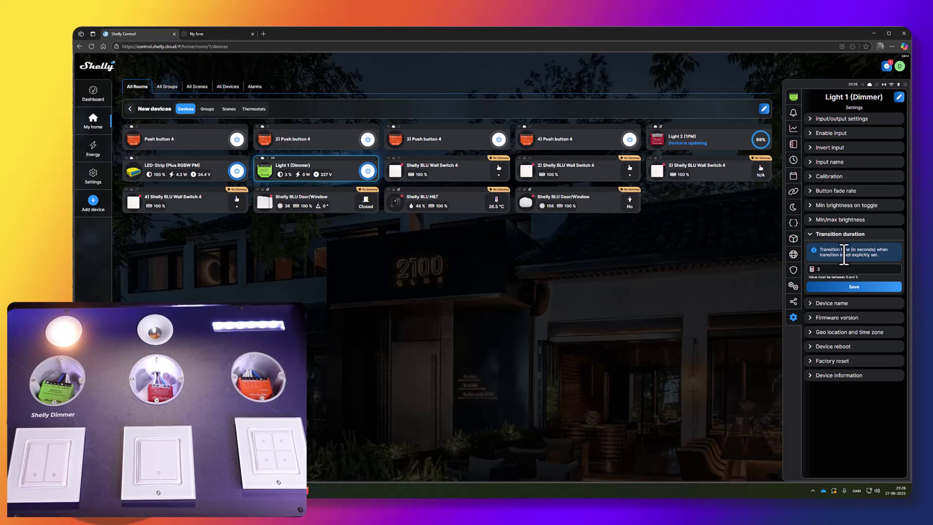
pyautogui.click(845, 268)
pyautogui.write('2')
pyautogui.click(848, 287)
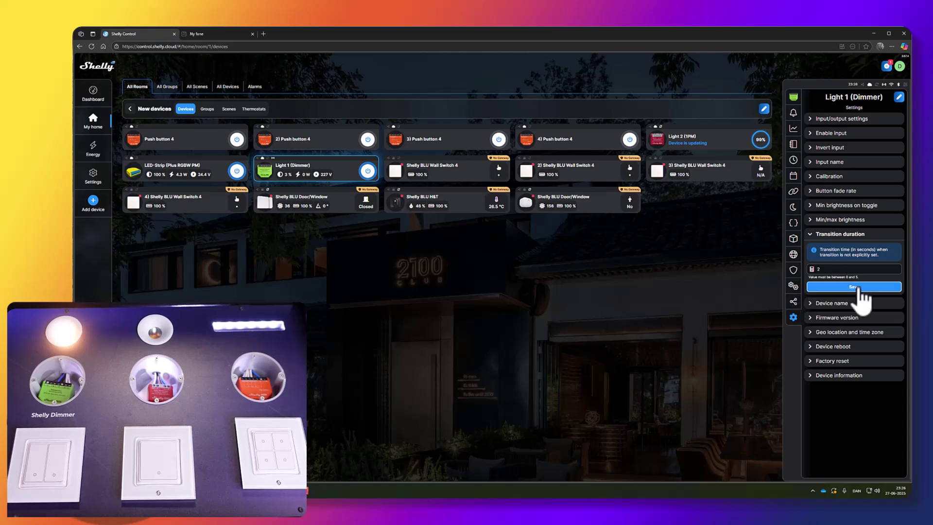
pyautogui.click(832, 235)
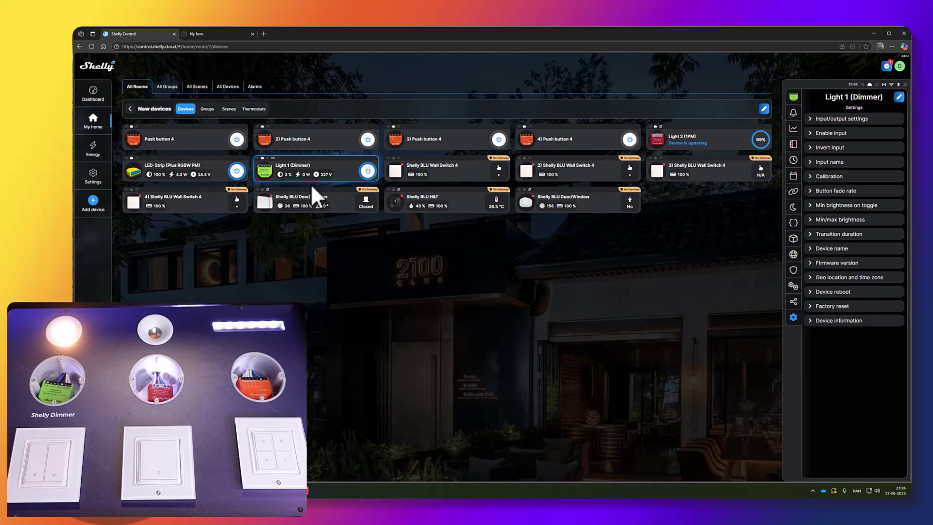
# Reassign the Light 1 dimmer's room to Living room in its device details and save
pyautogui.click(898, 99)
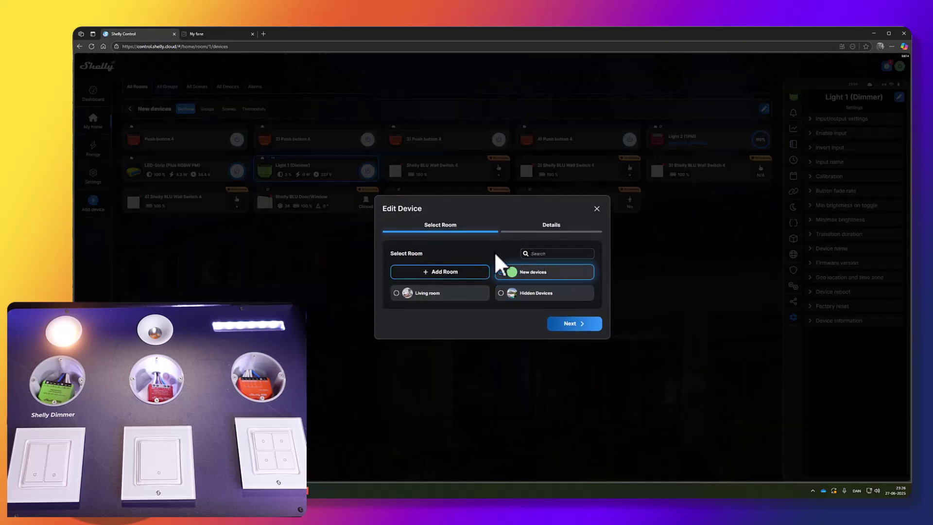
pyautogui.click(448, 294)
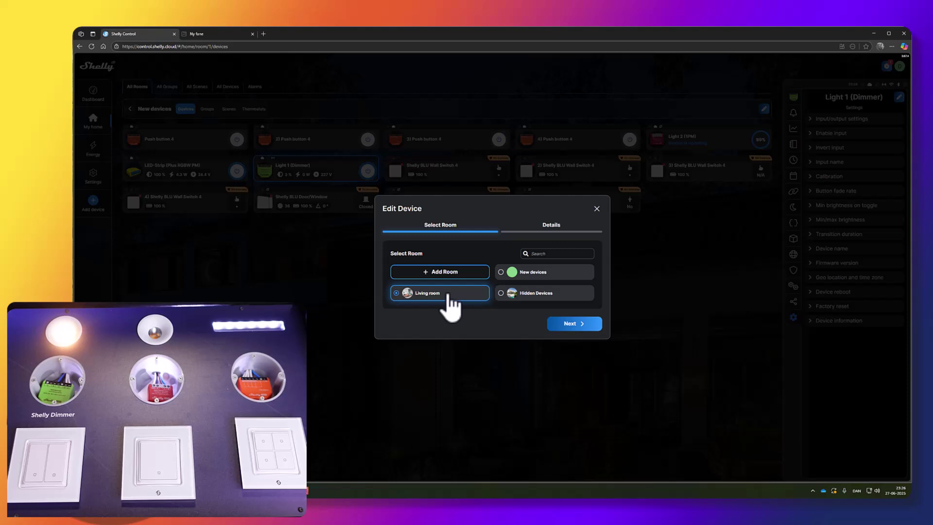
pyautogui.click(578, 324)
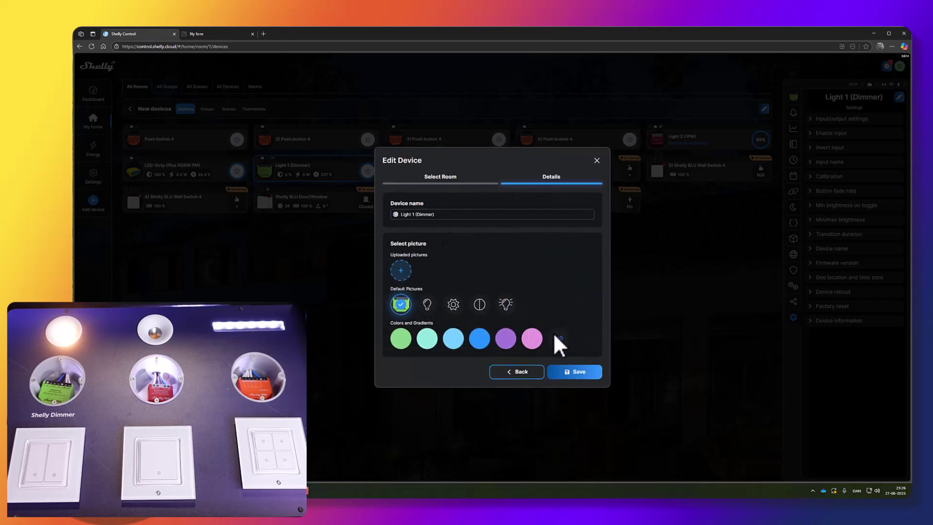
pyautogui.click(576, 372)
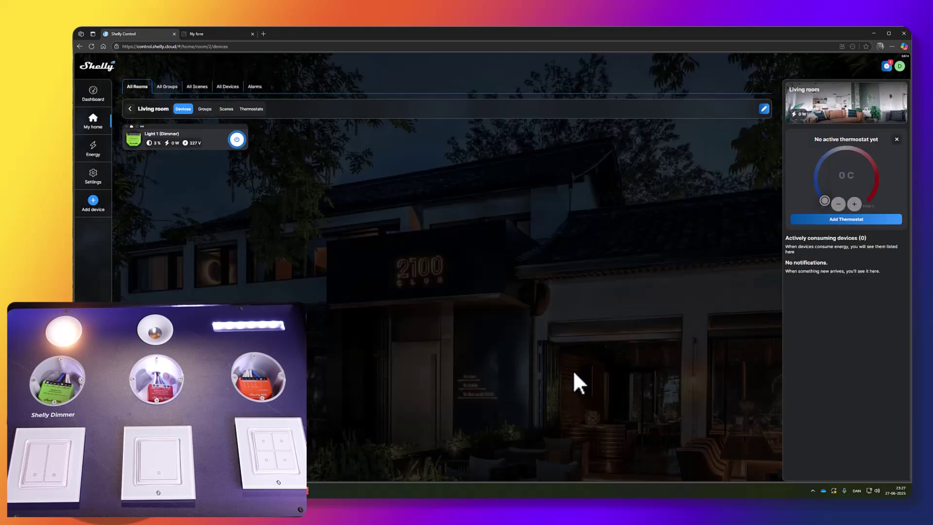
# Switch Light 1 off, then view the New devices room, which no longer lists the dimmer
pyautogui.click(167, 141)
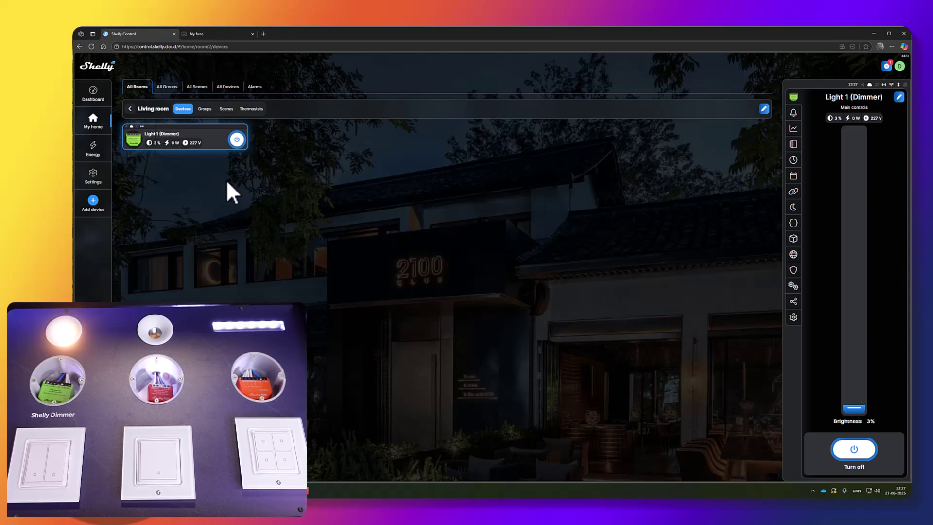
pyautogui.click(853, 449)
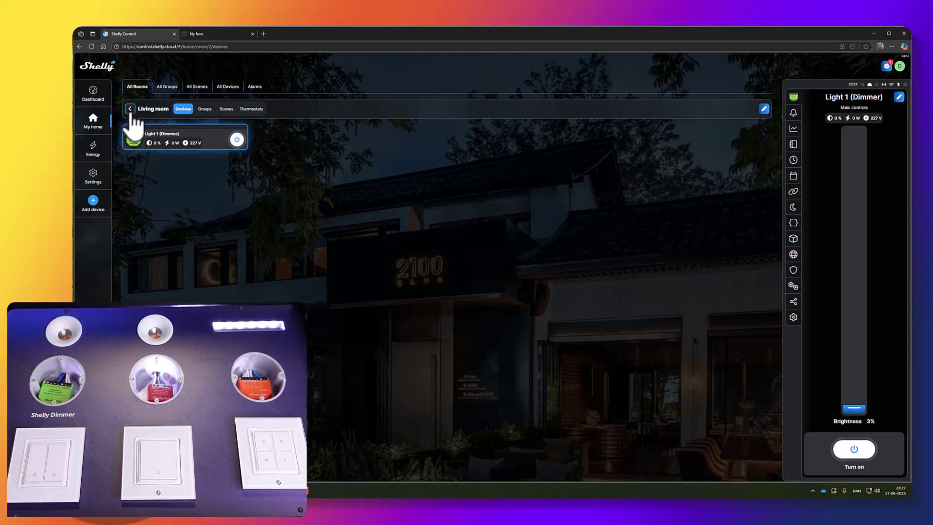
pyautogui.click(129, 109)
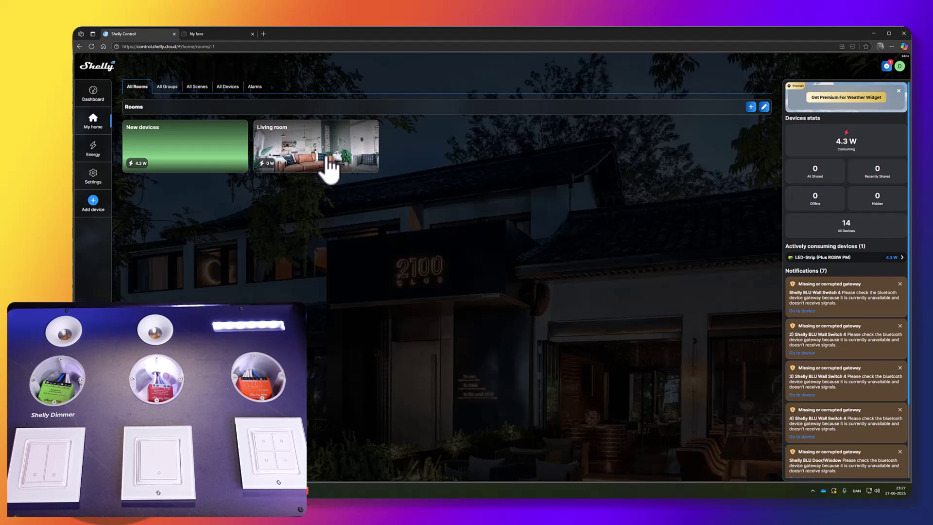
pyautogui.click(209, 165)
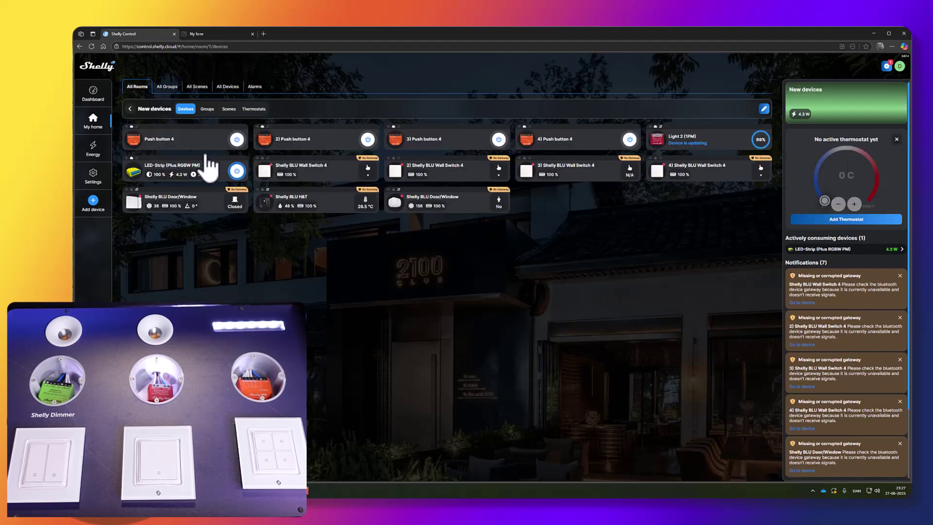